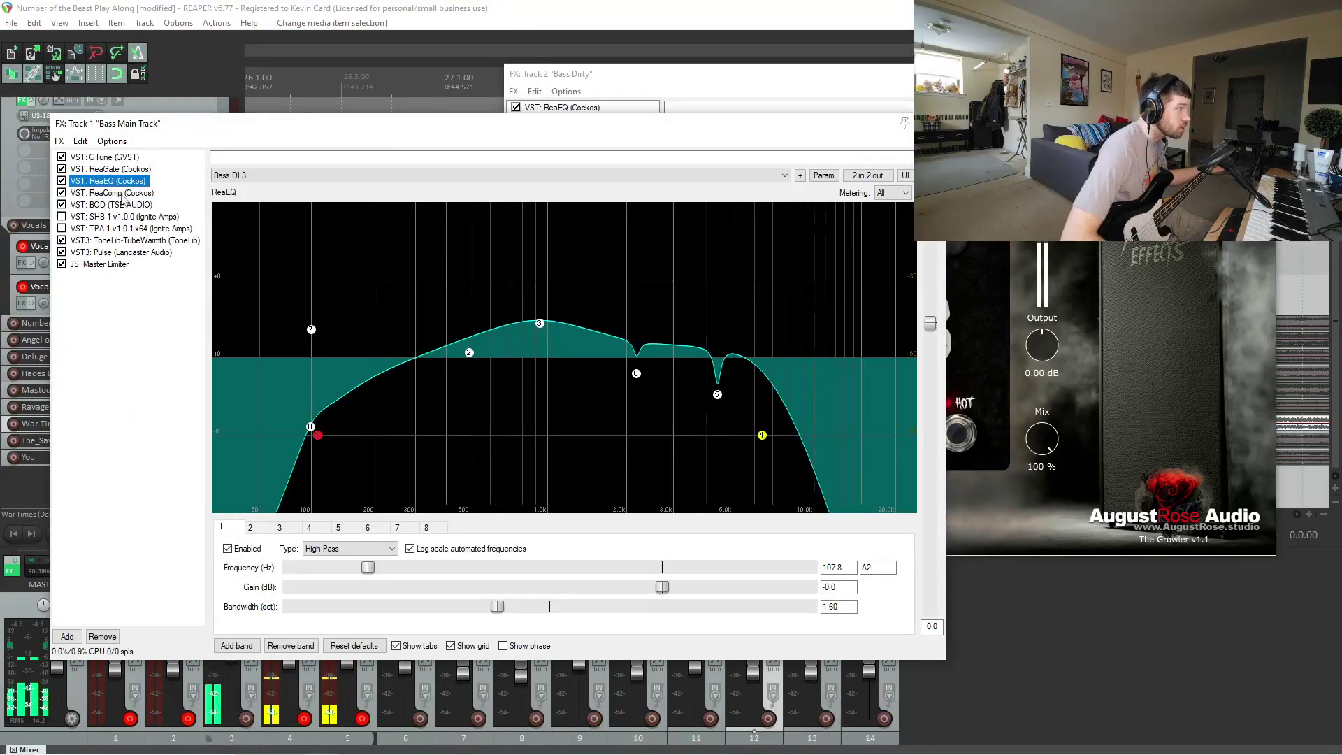
Show the ReaComp compressor and the BOD bass overdrive settings in the Bass Main Track effects chain.
click(122, 196)
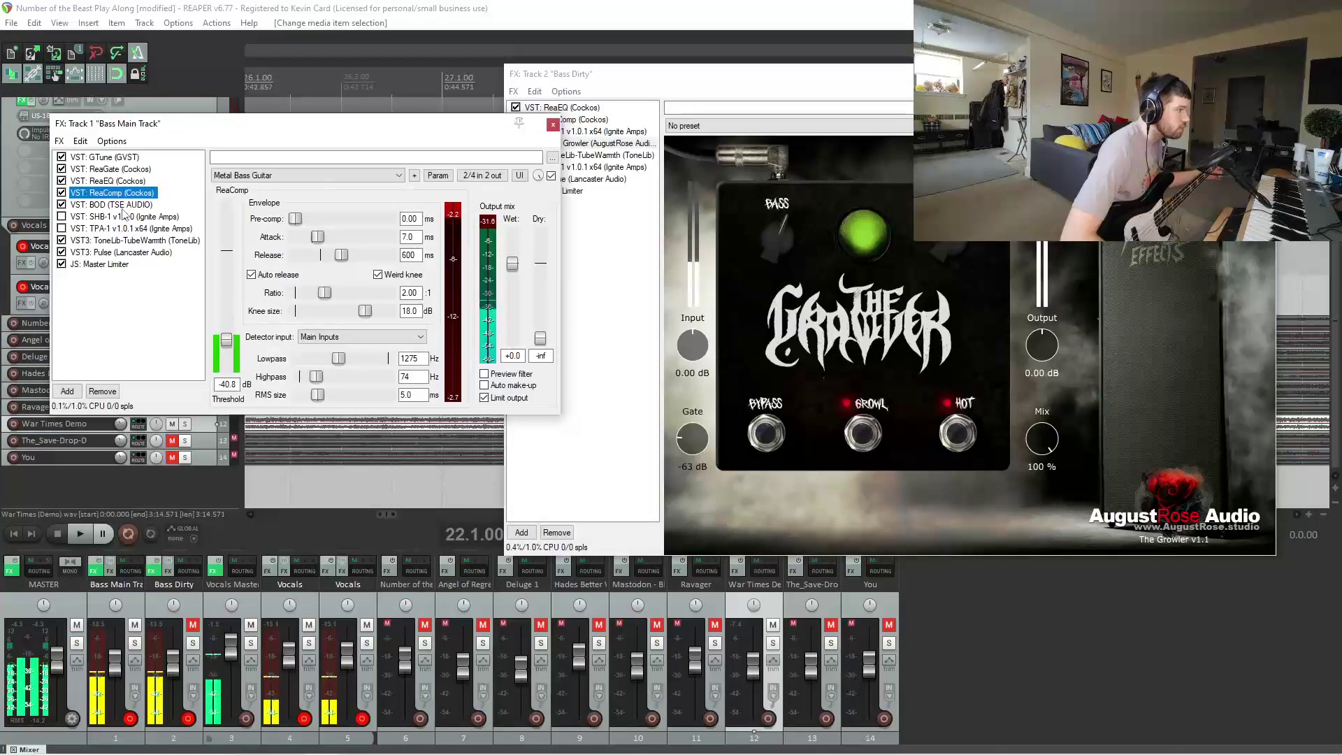
click(120, 206)
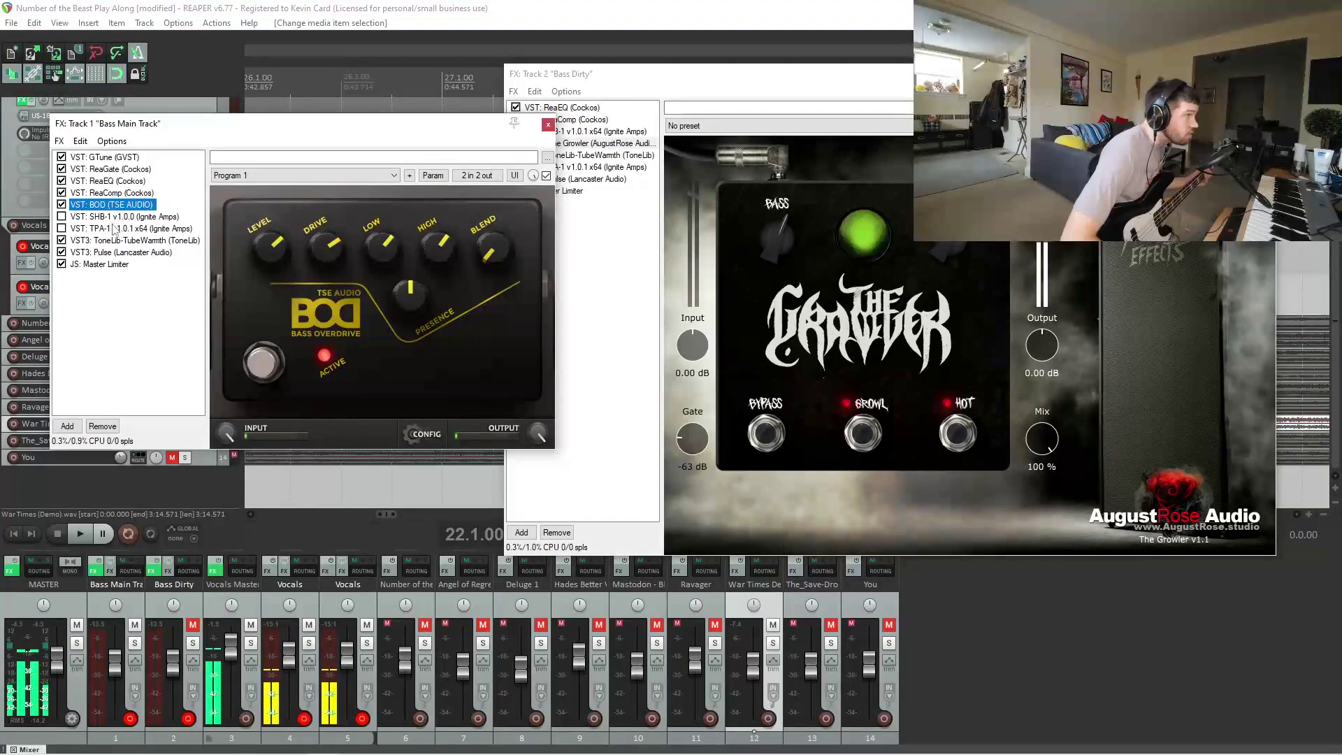
Arrange the Bass Main Track and Bass Dirty effects windows side by side so both plugin lists can be read.
drag(815, 82, 851, 93)
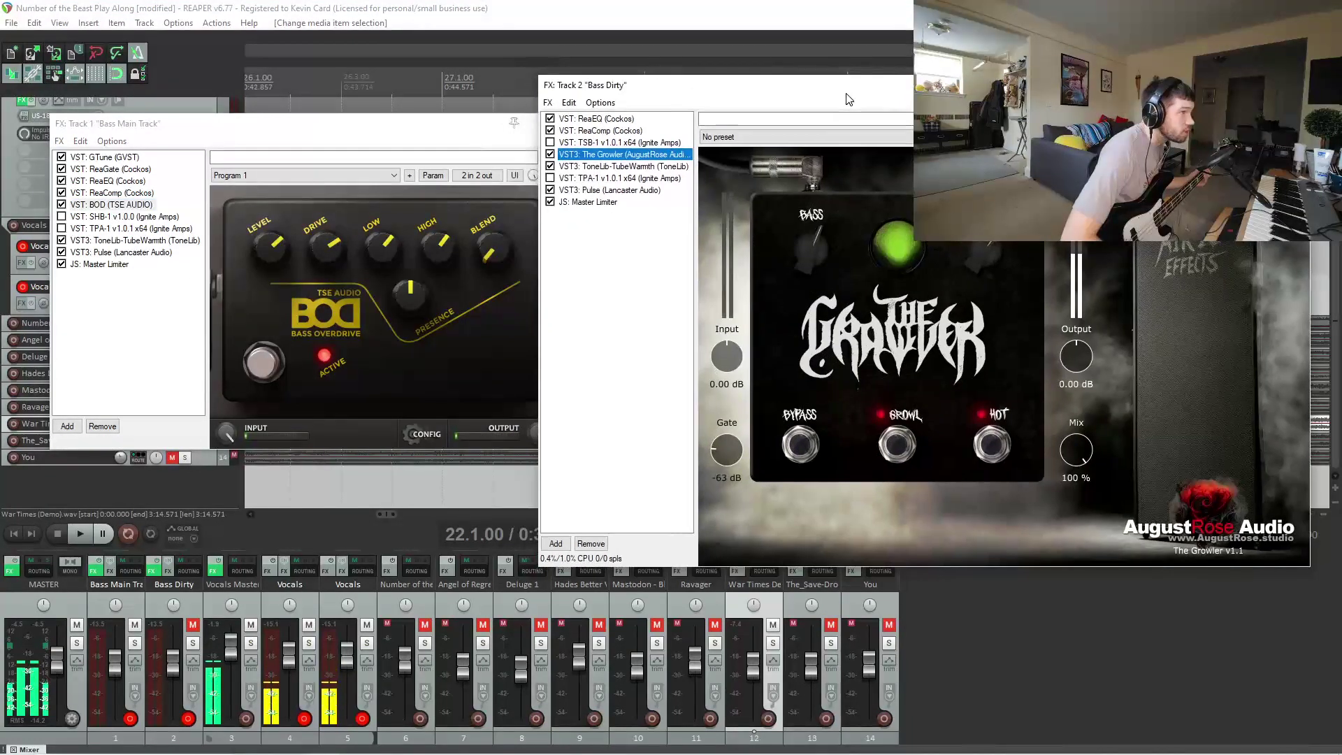
drag(396, 123, 372, 92)
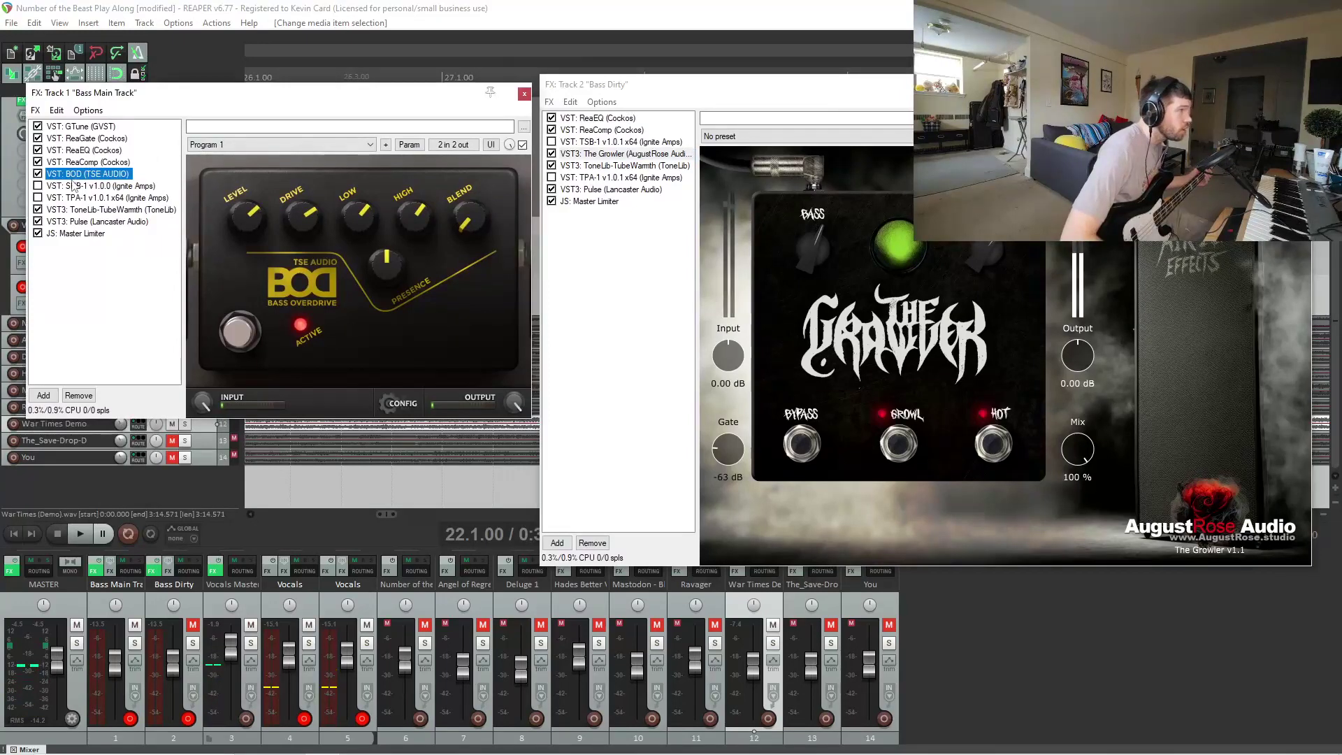
mouse_move(269, 106)
mouse_down()
mouse_move(325, 118)
mouse_move(272, 96)
mouse_up()
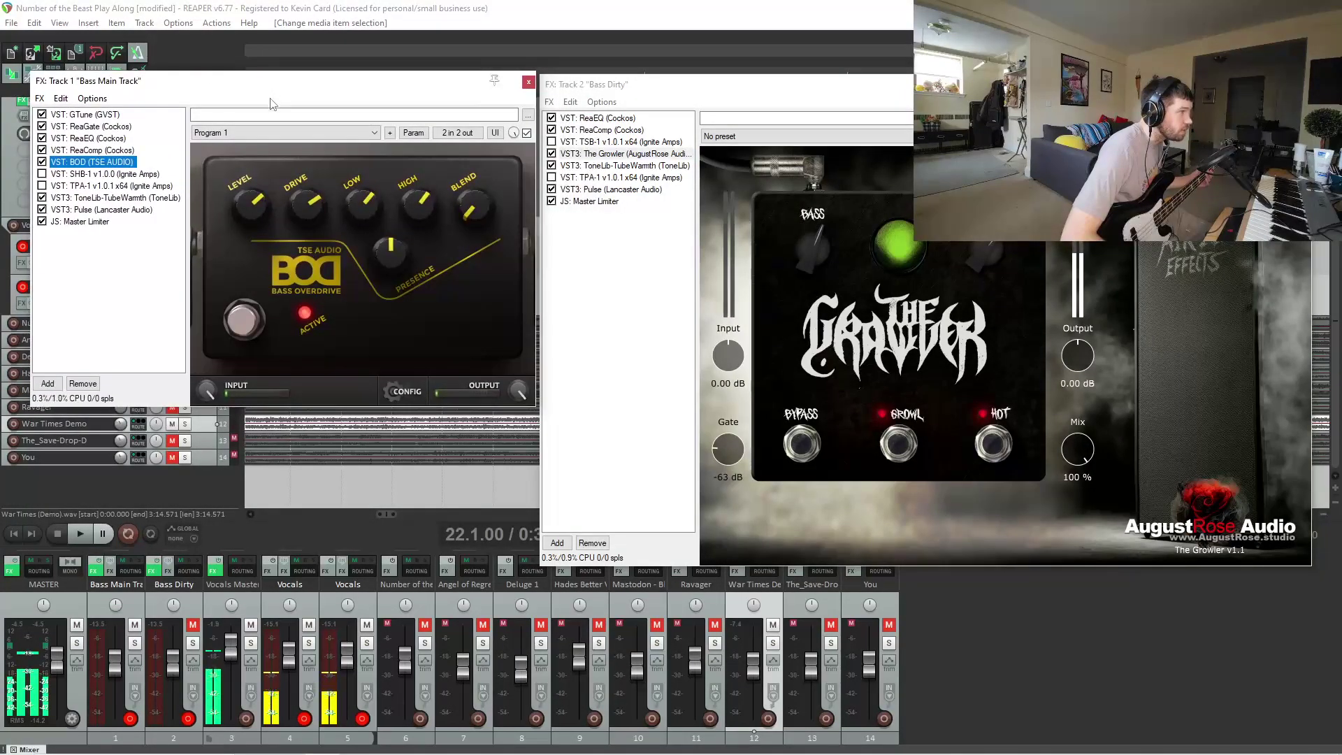
mouse_move(293, 80)
mouse_down()
mouse_move(300, 122)
mouse_move(299, 91)
mouse_up()
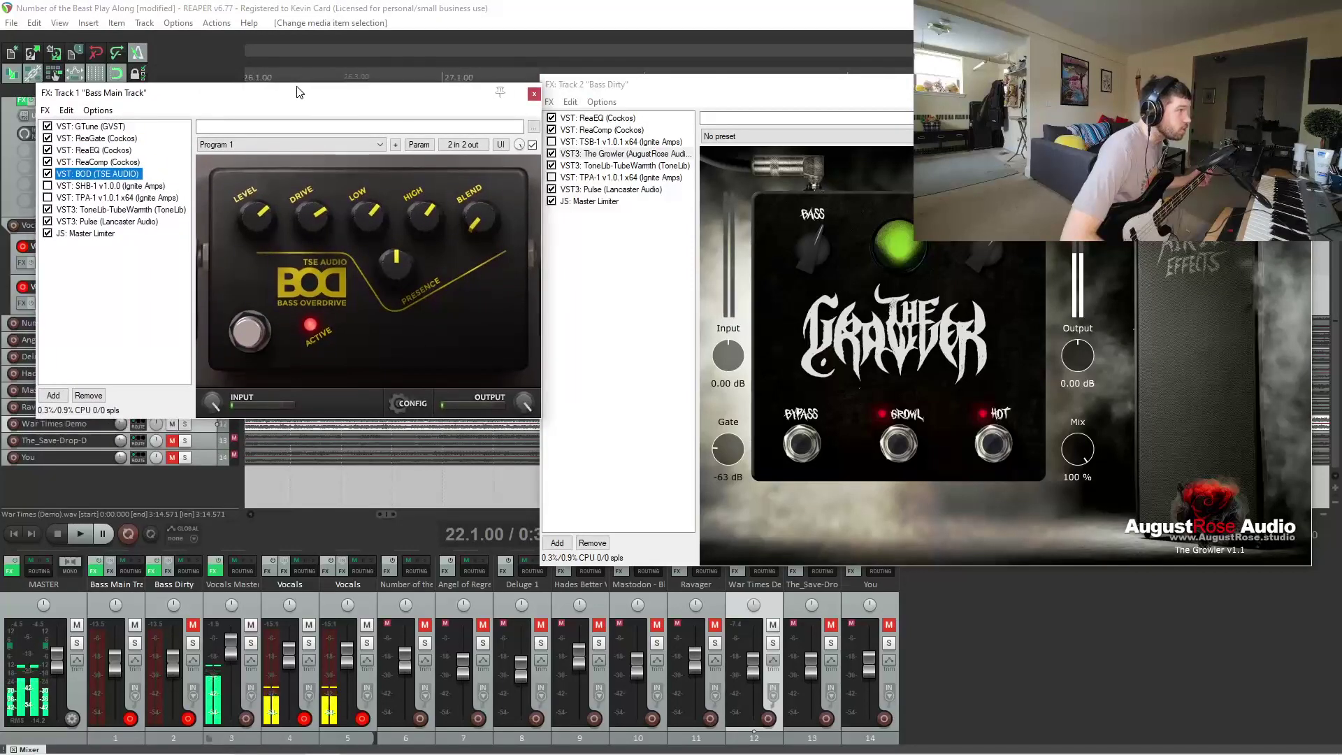
Review the ToneLib TubeWarmth, Pulse cabinet loader and Master Limiter settings in the Bass Main Track chain.
click(79, 221)
key(Up)
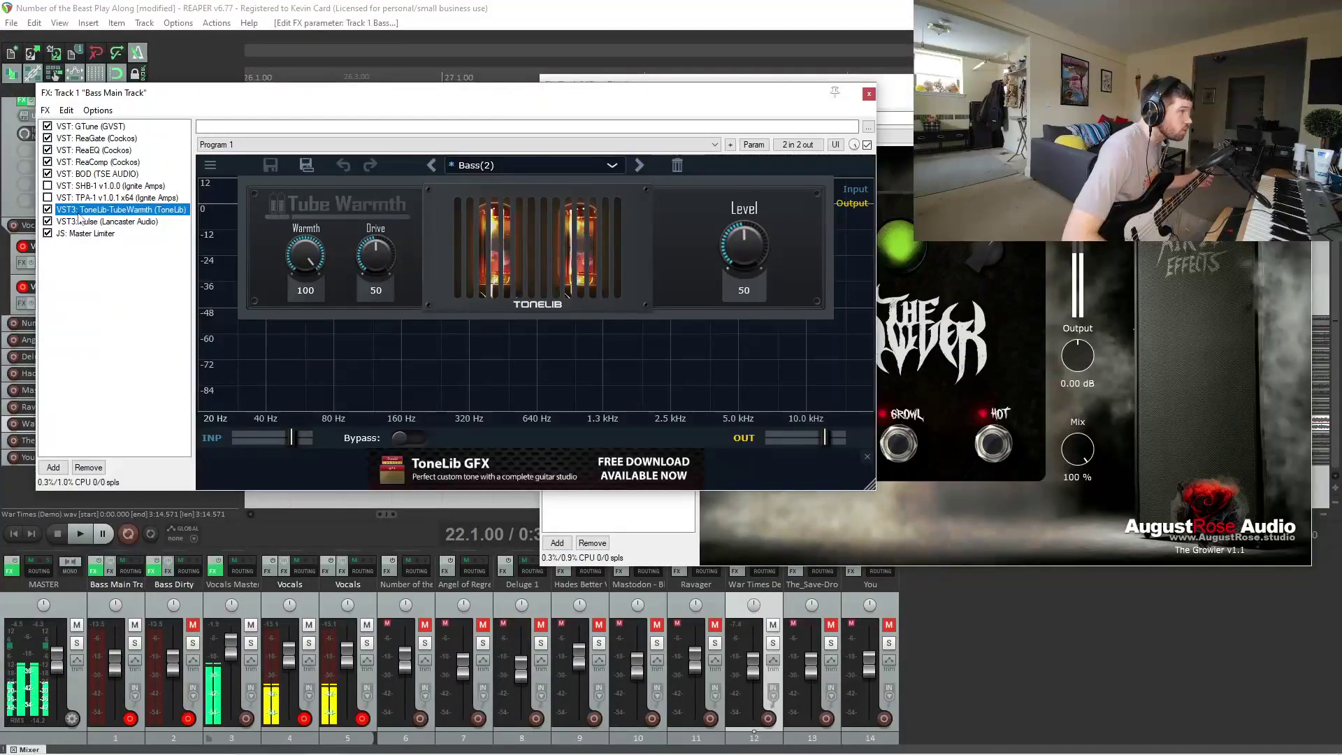
click(77, 221)
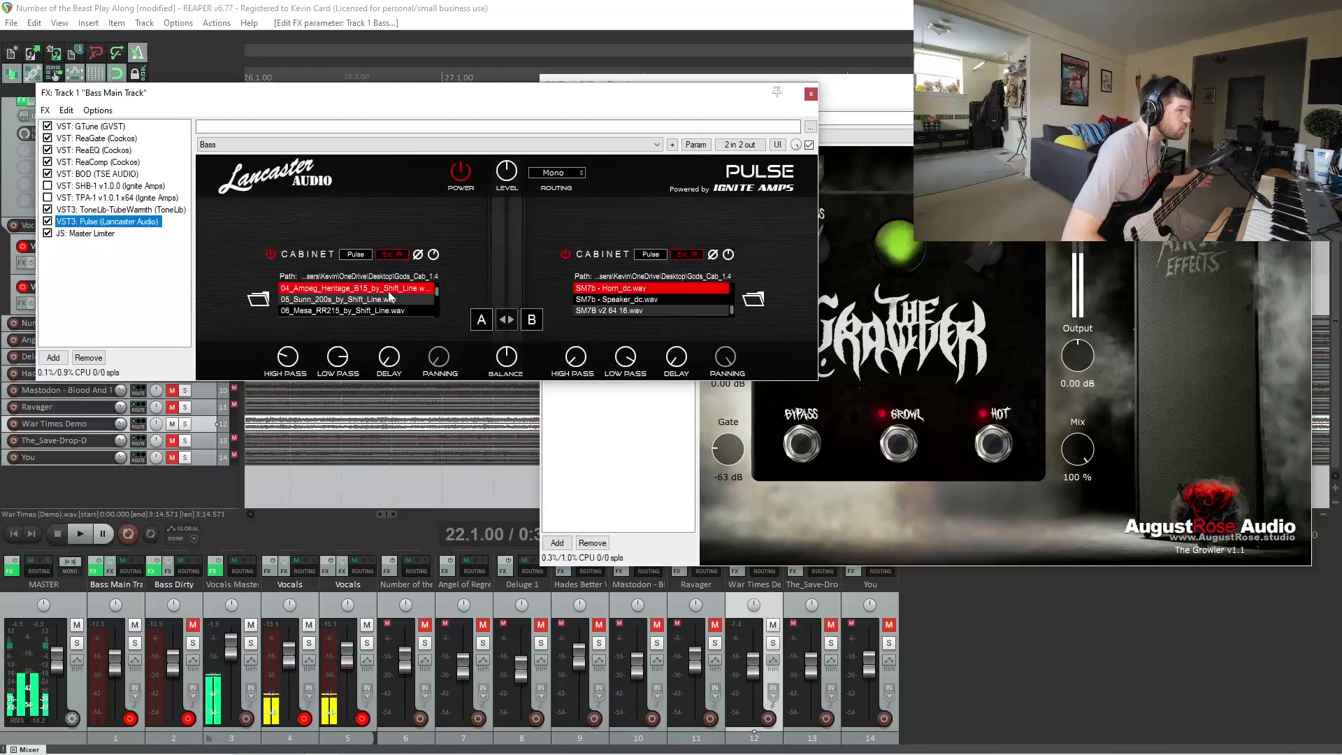
click(97, 235)
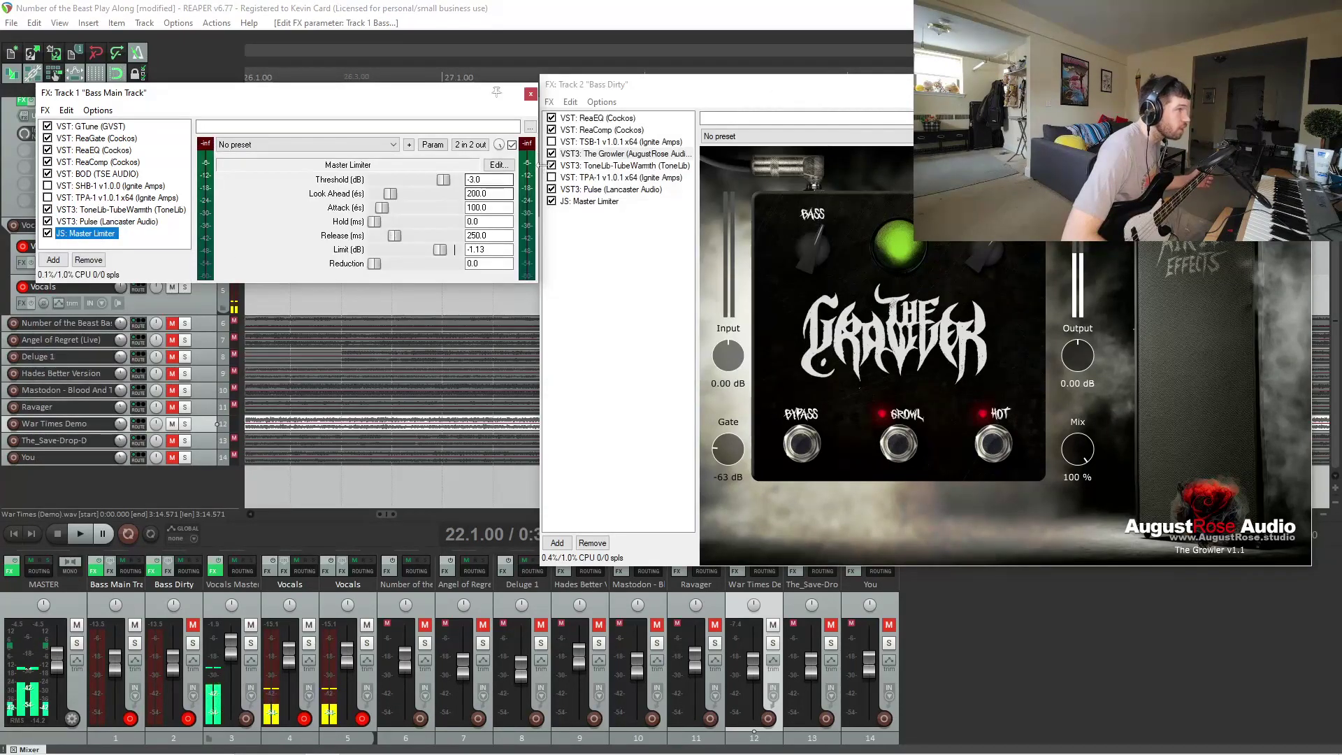
Move the Bass Dirty effects window over the Bass Main Track window and show its ReaEQ and ReaComp plugins.
click(621, 153)
drag(607, 83, 168, 78)
click(157, 113)
click(162, 125)
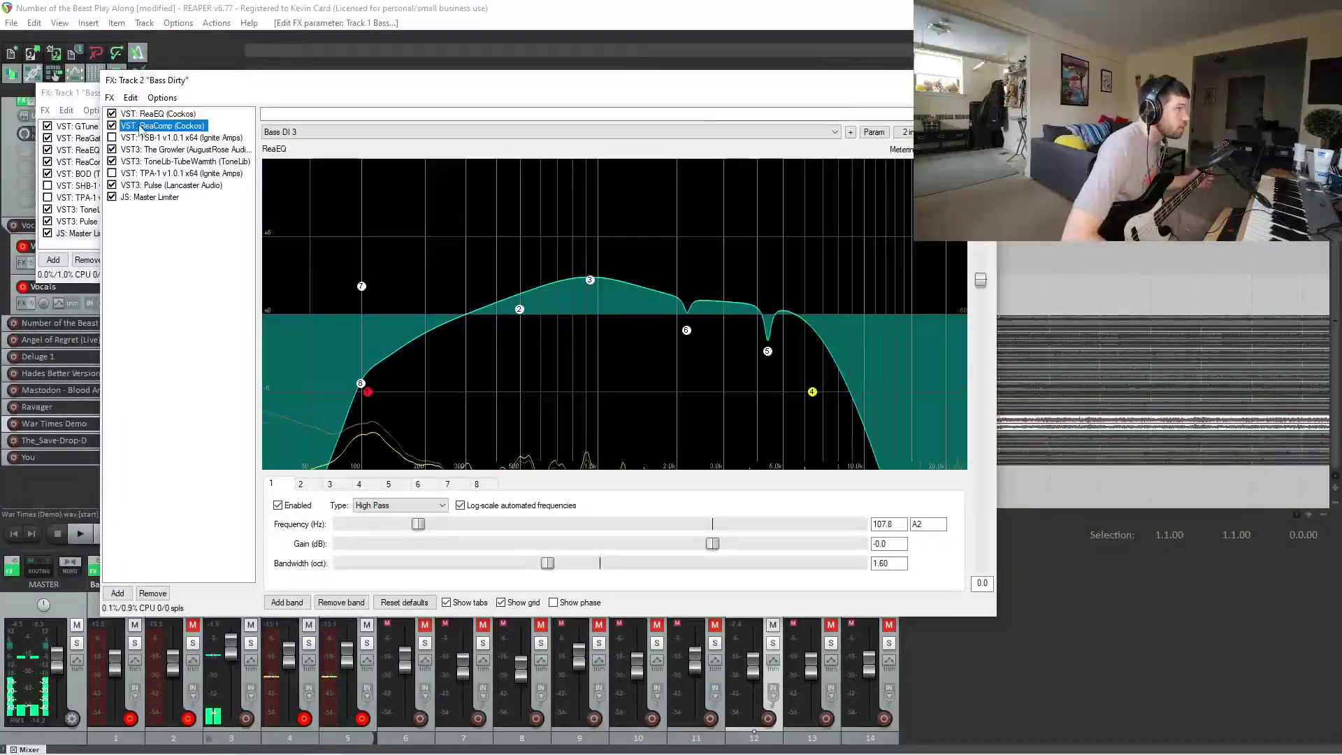
Look through the TSB-1, The Growler and TubeWarmth plugins on Bass Dirty, ending on The Growler with the Bass Main Track plugin list uncovered.
click(148, 140)
click(151, 149)
click(155, 141)
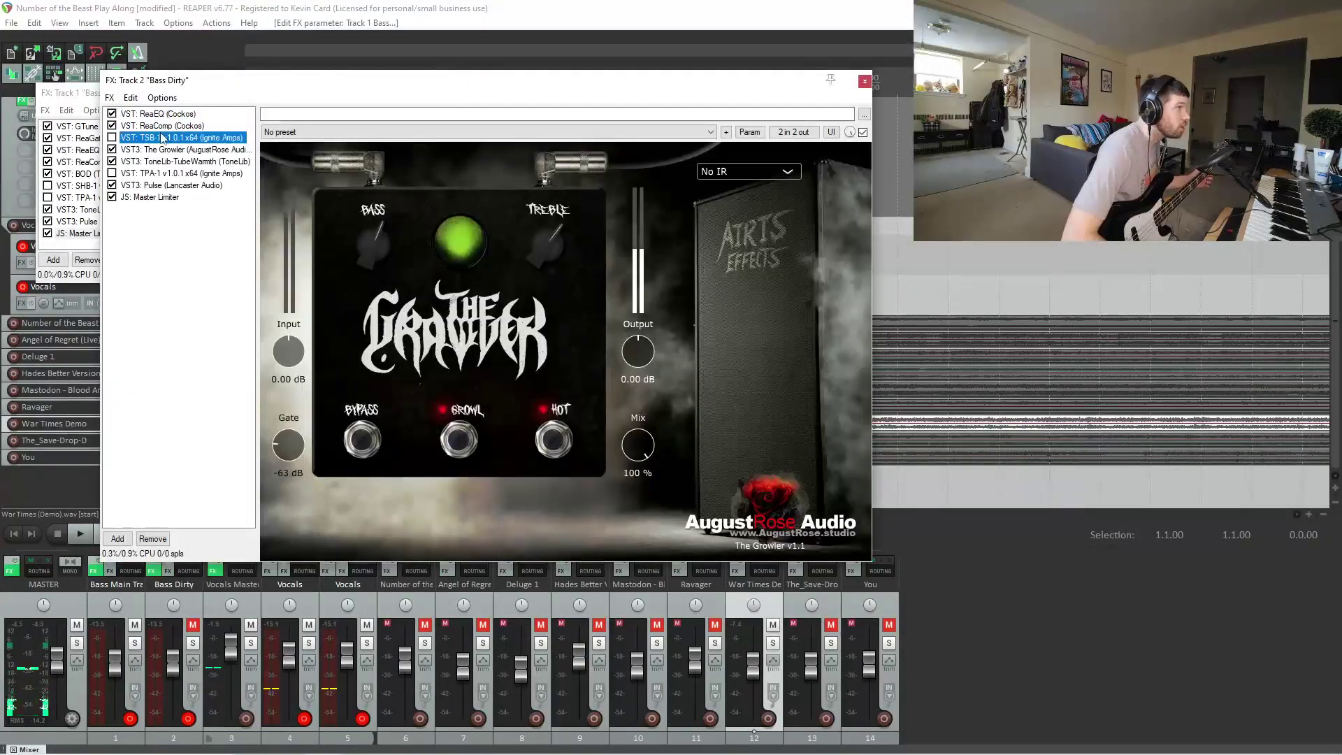
click(158, 150)
click(155, 161)
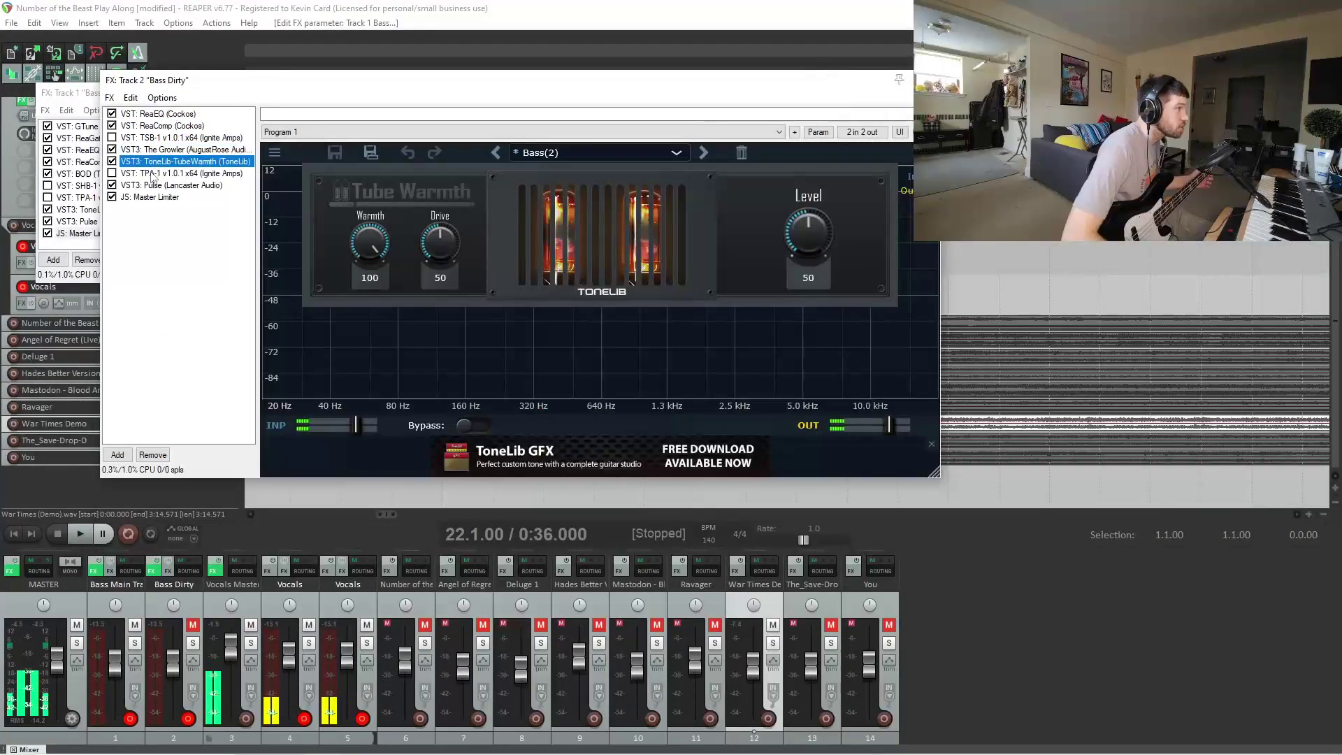
click(155, 151)
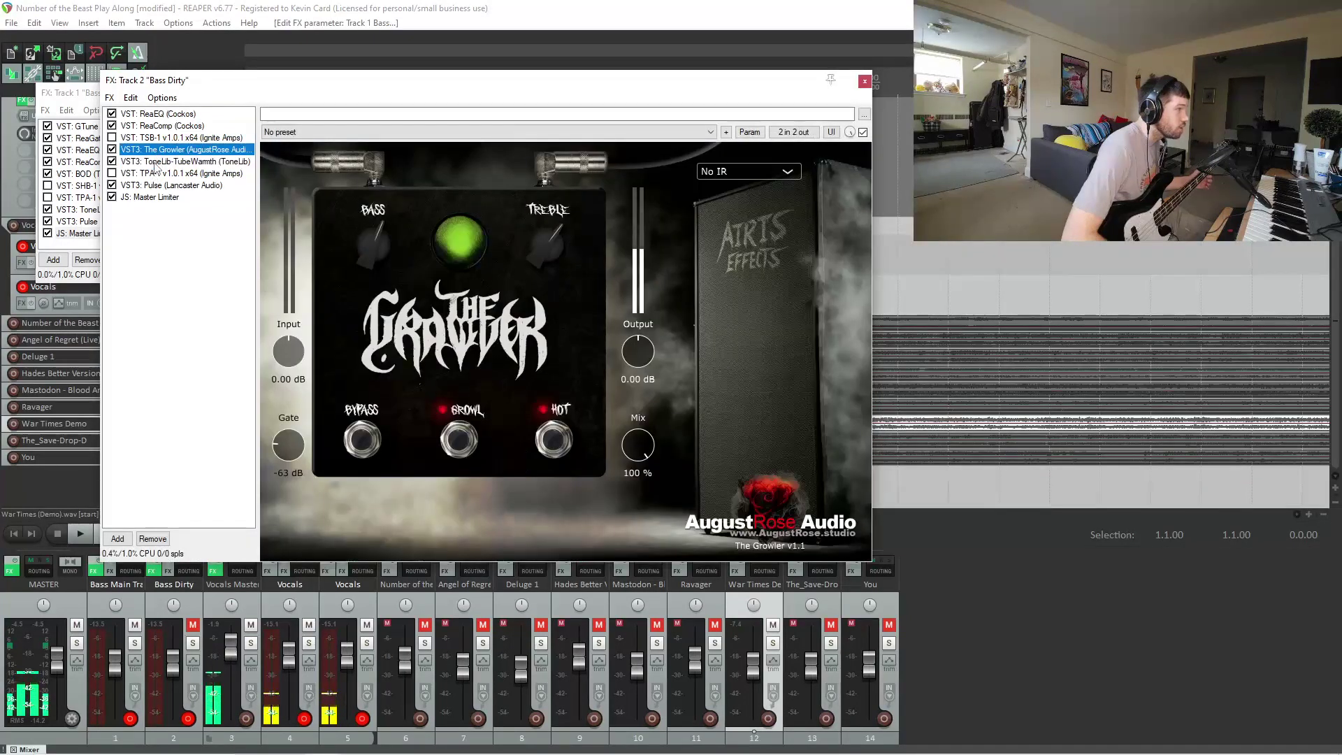
drag(524, 78, 596, 77)
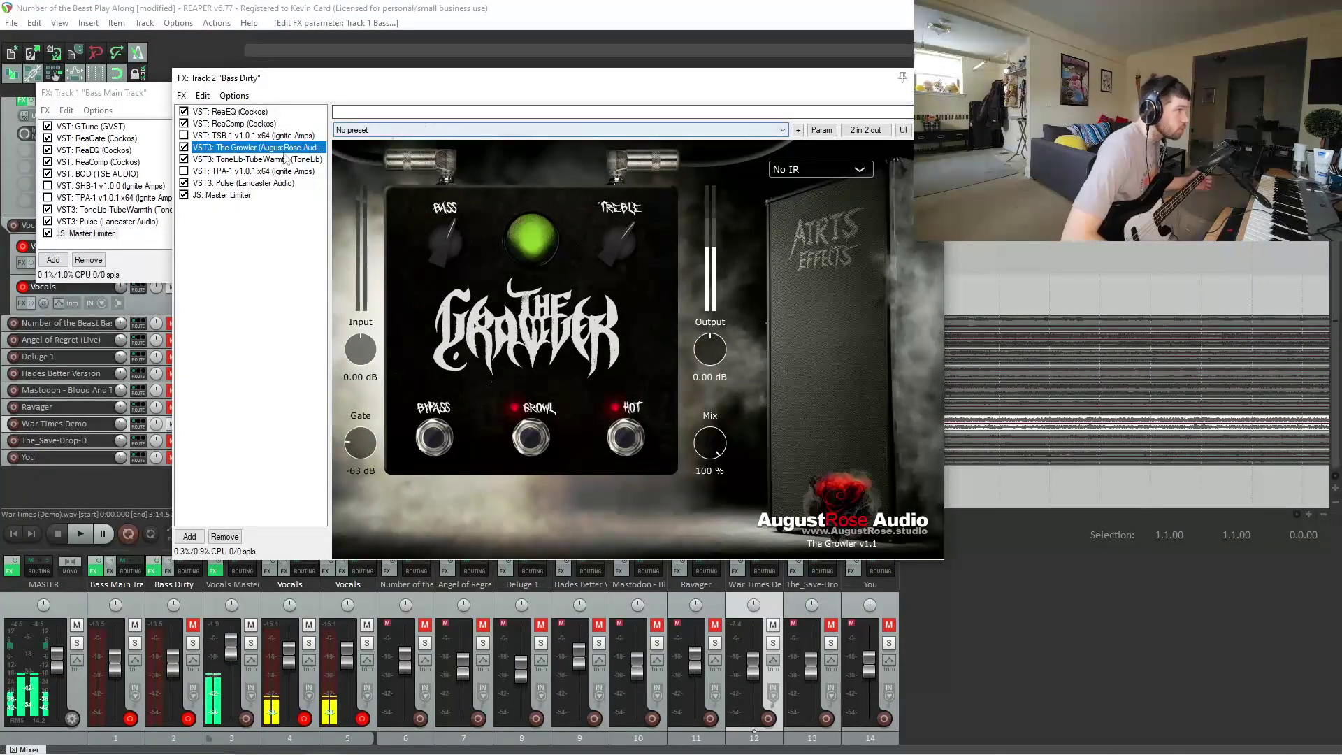
Review the TubeWarmth, TPA-1 power amp, Pulse cabinet loader and Master Limiter plugins in the Bass Dirty chain.
click(234, 159)
click(235, 172)
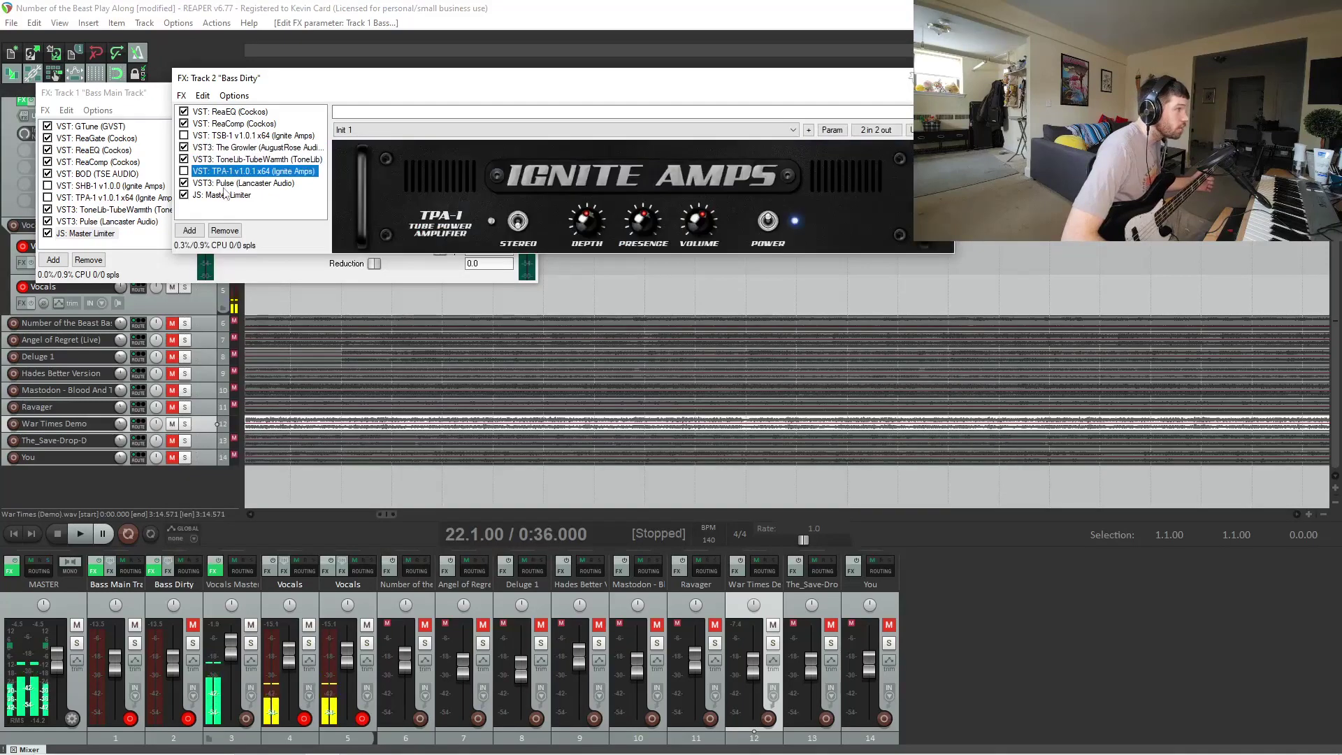
click(223, 184)
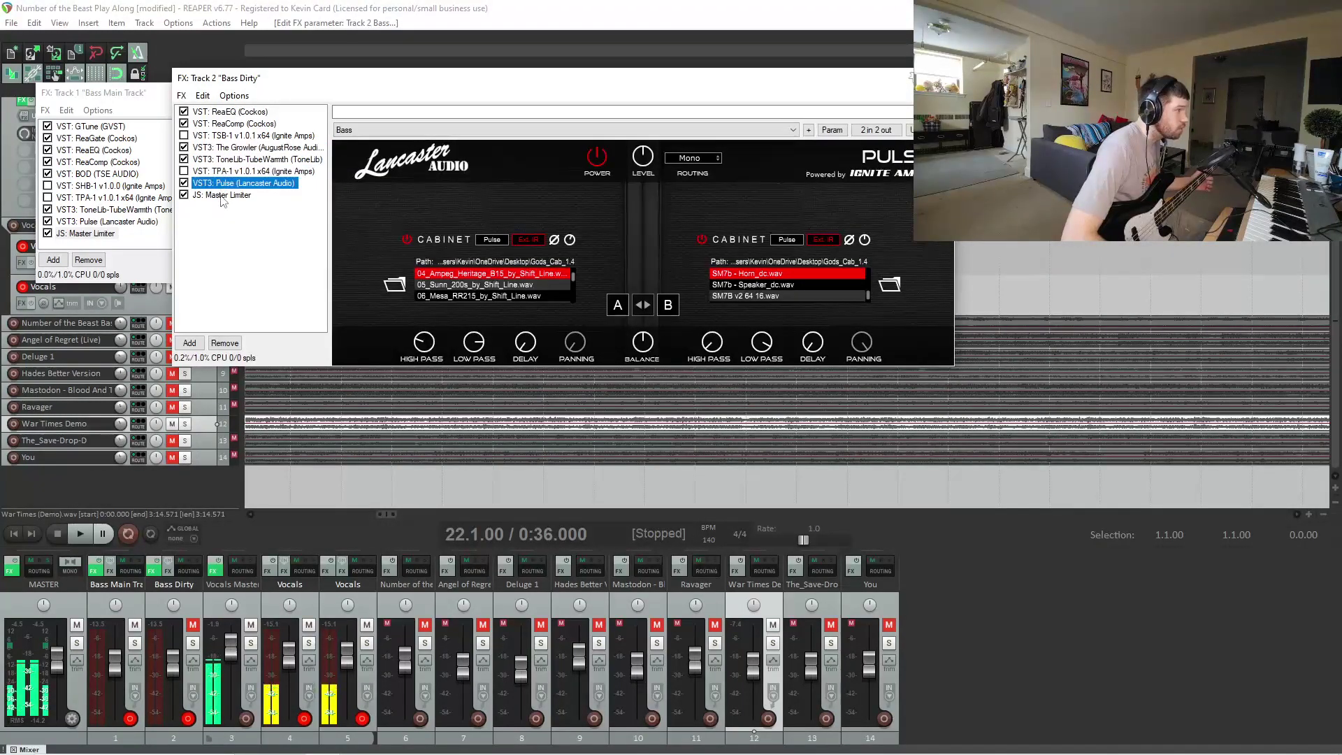
click(222, 195)
click(222, 184)
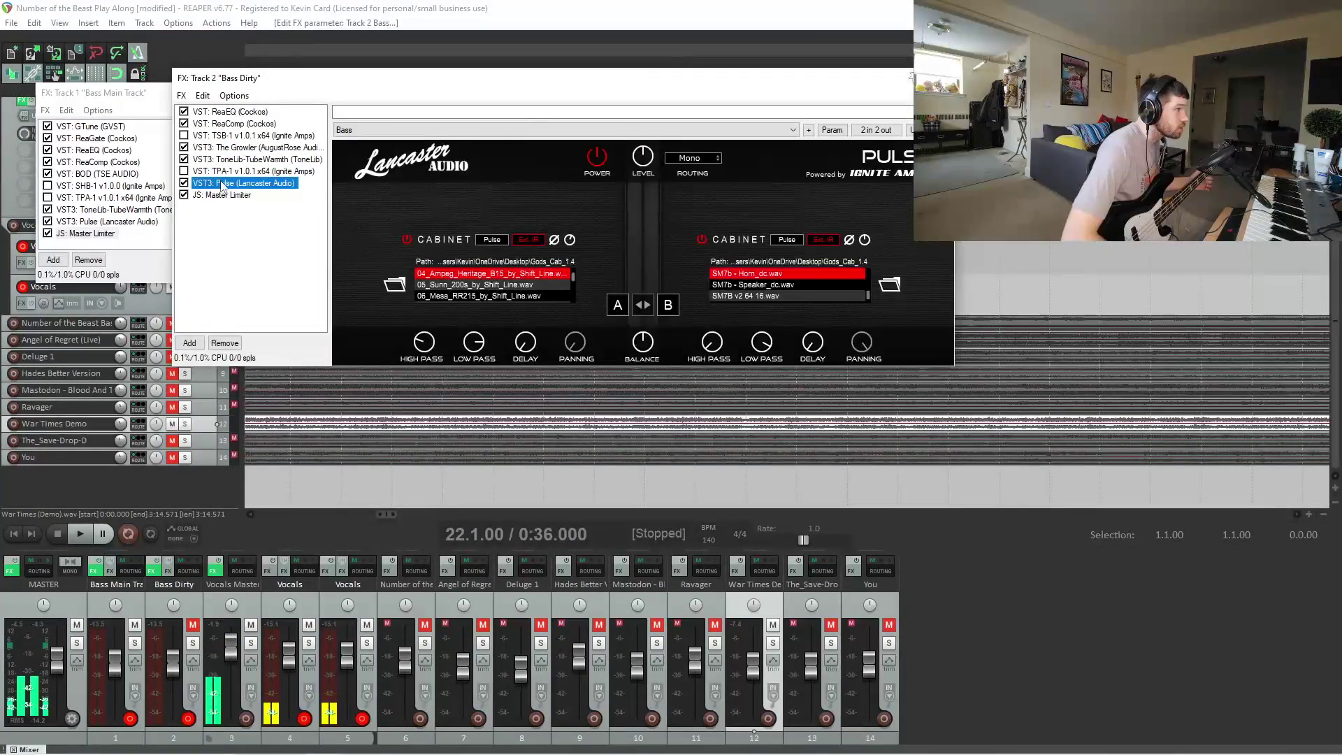
click(218, 195)
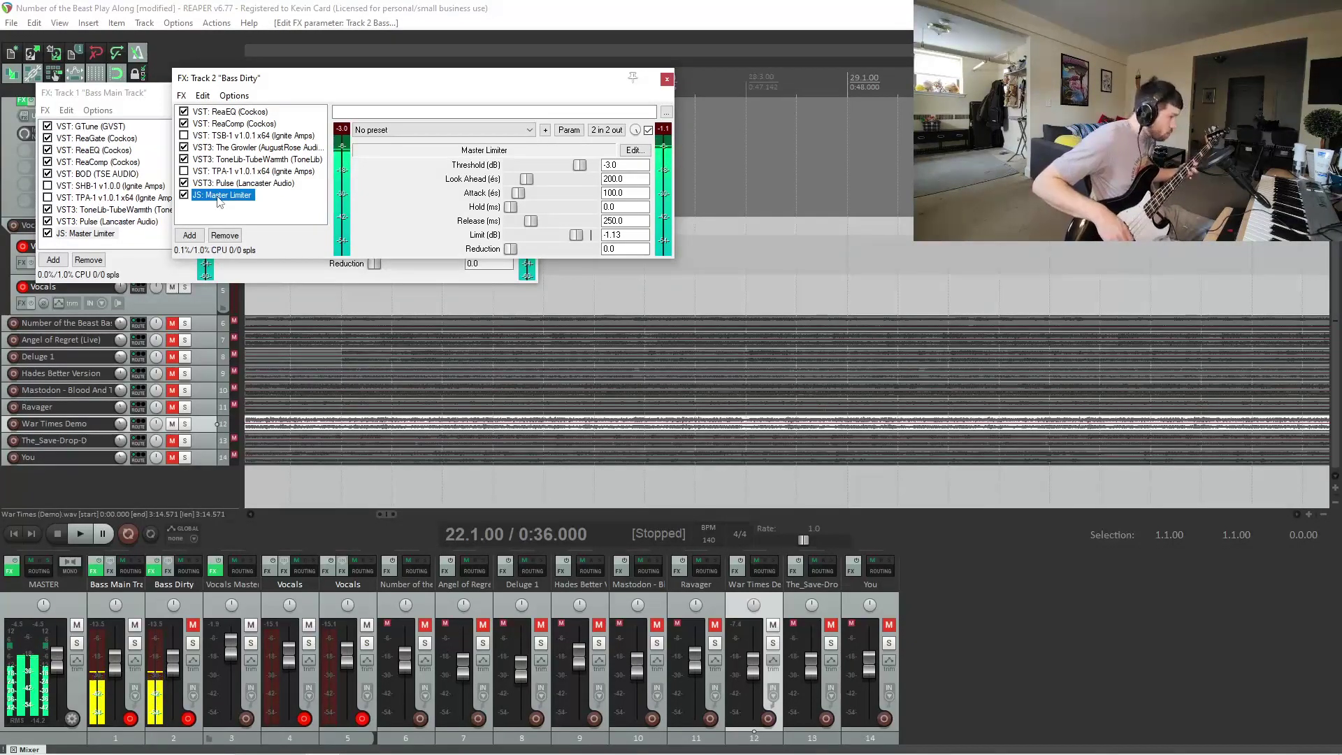
Mute Bass Main Track and unmute Bass Dirty to hear the dirty tone by itself.
click(135, 624)
click(193, 624)
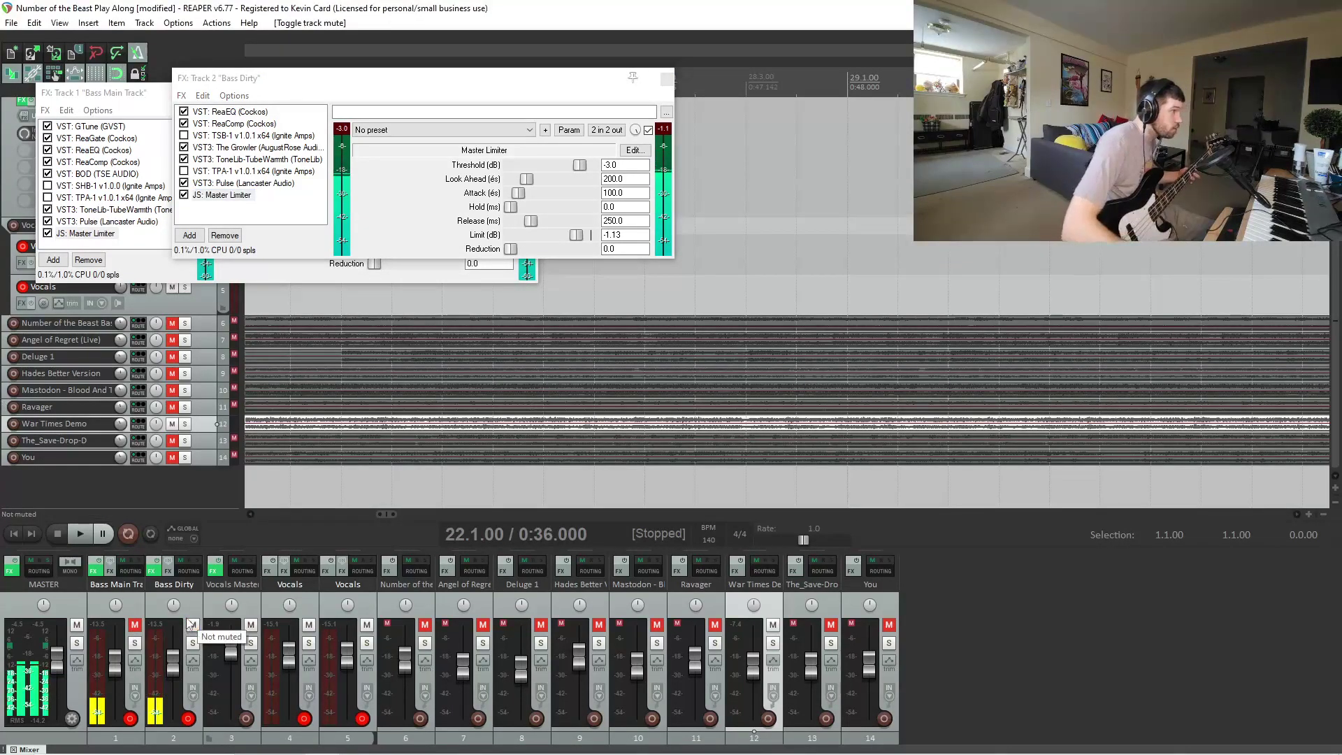
Reopen the Bass Dirty effects chain and show The Growler plugin.
click(153, 569)
click(153, 570)
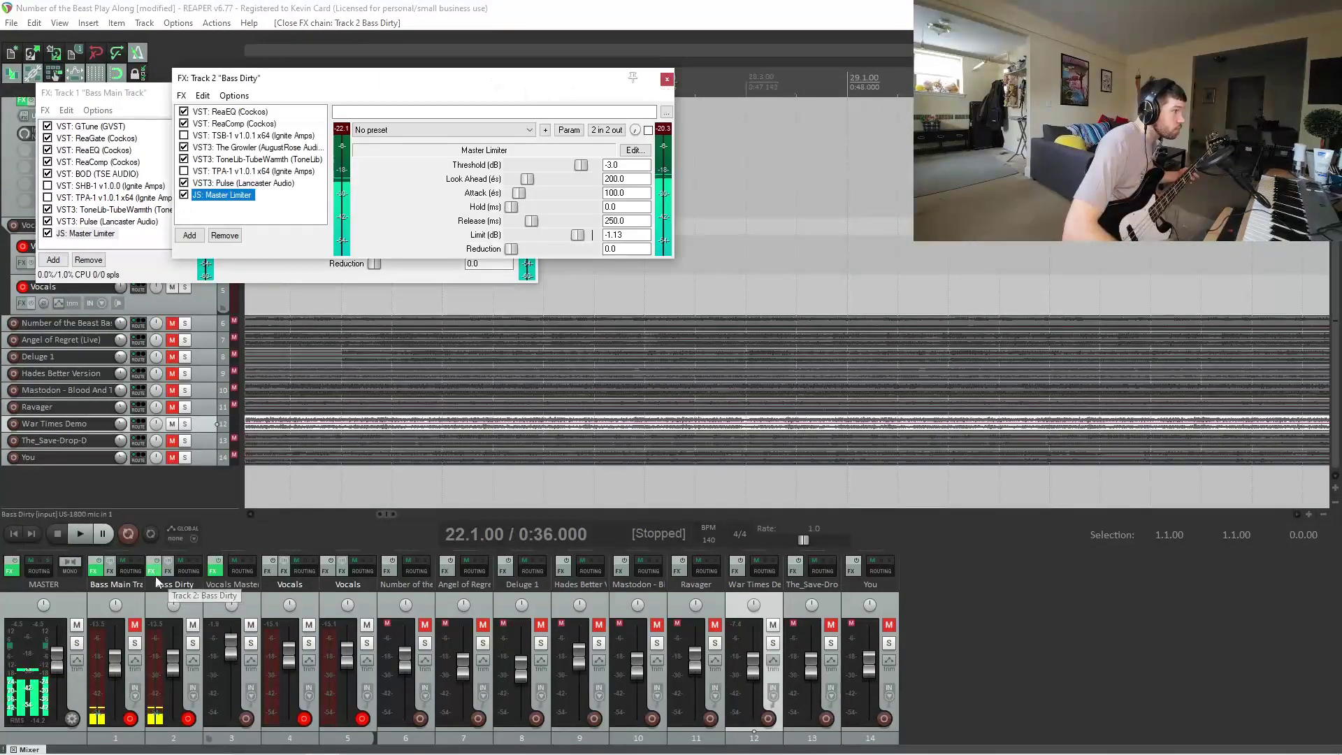
click(246, 148)
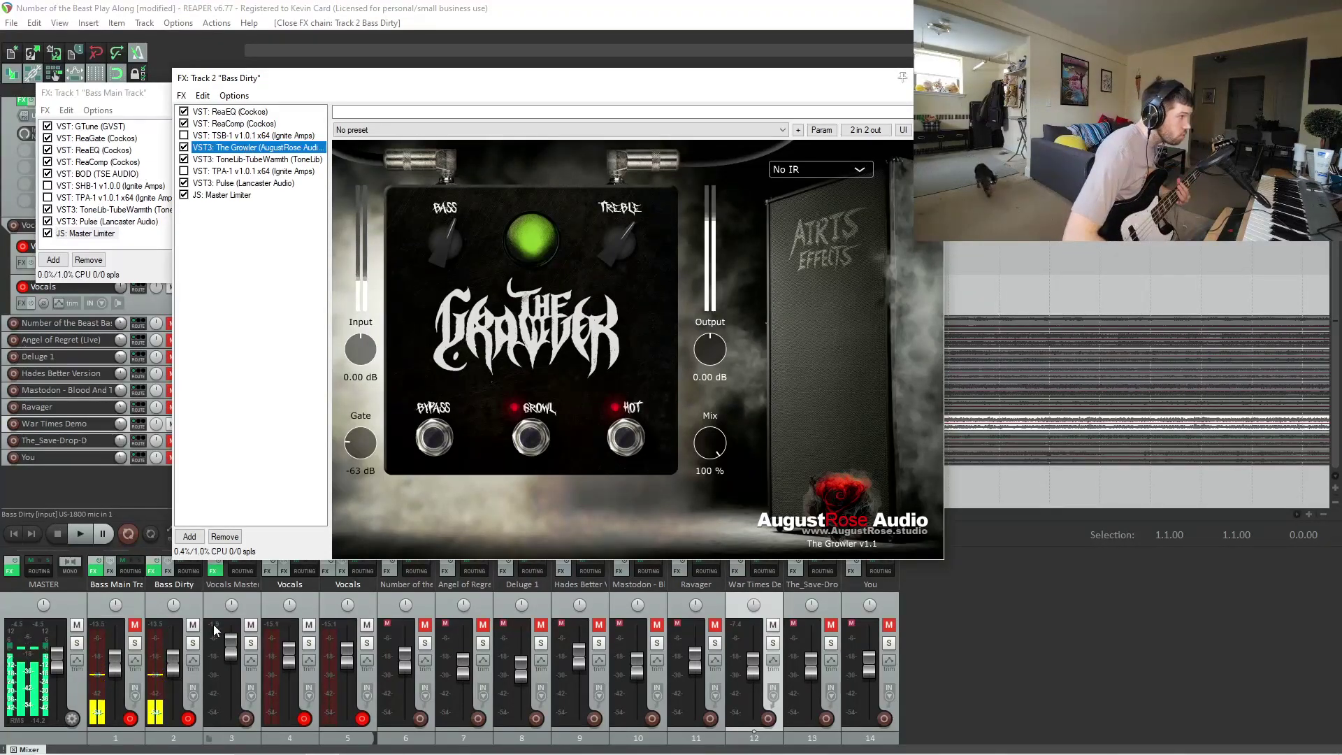
Return to the REAPER project and play the War Times Demo backing track with the main bass tone, stopping when finished.
click(326, 745)
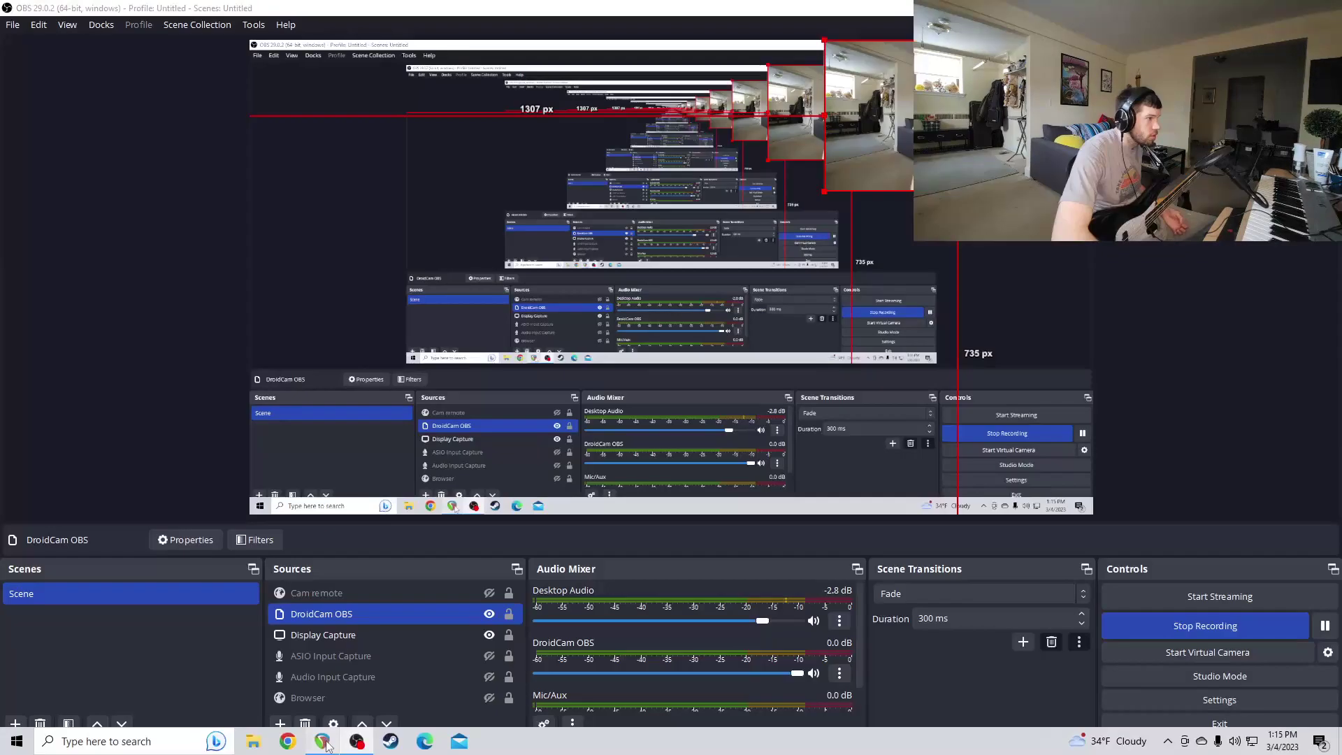
click(321, 744)
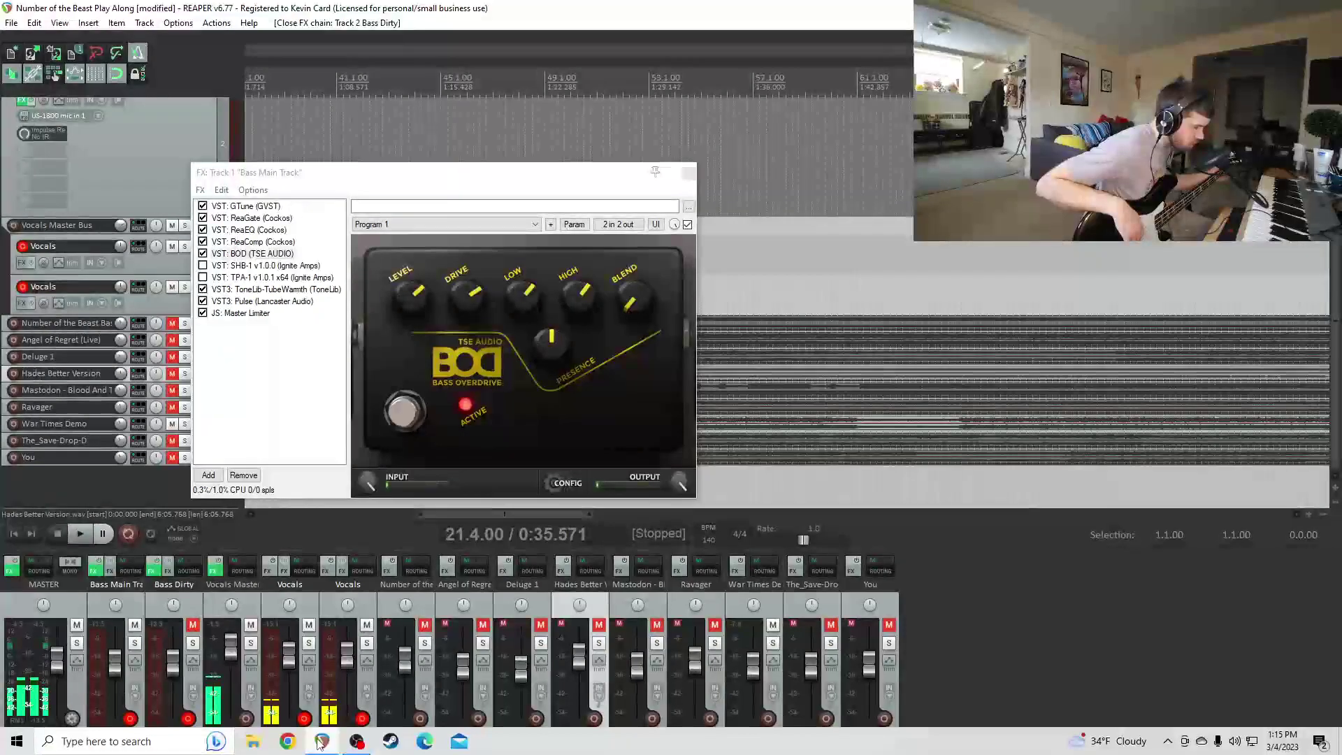
click(80, 533)
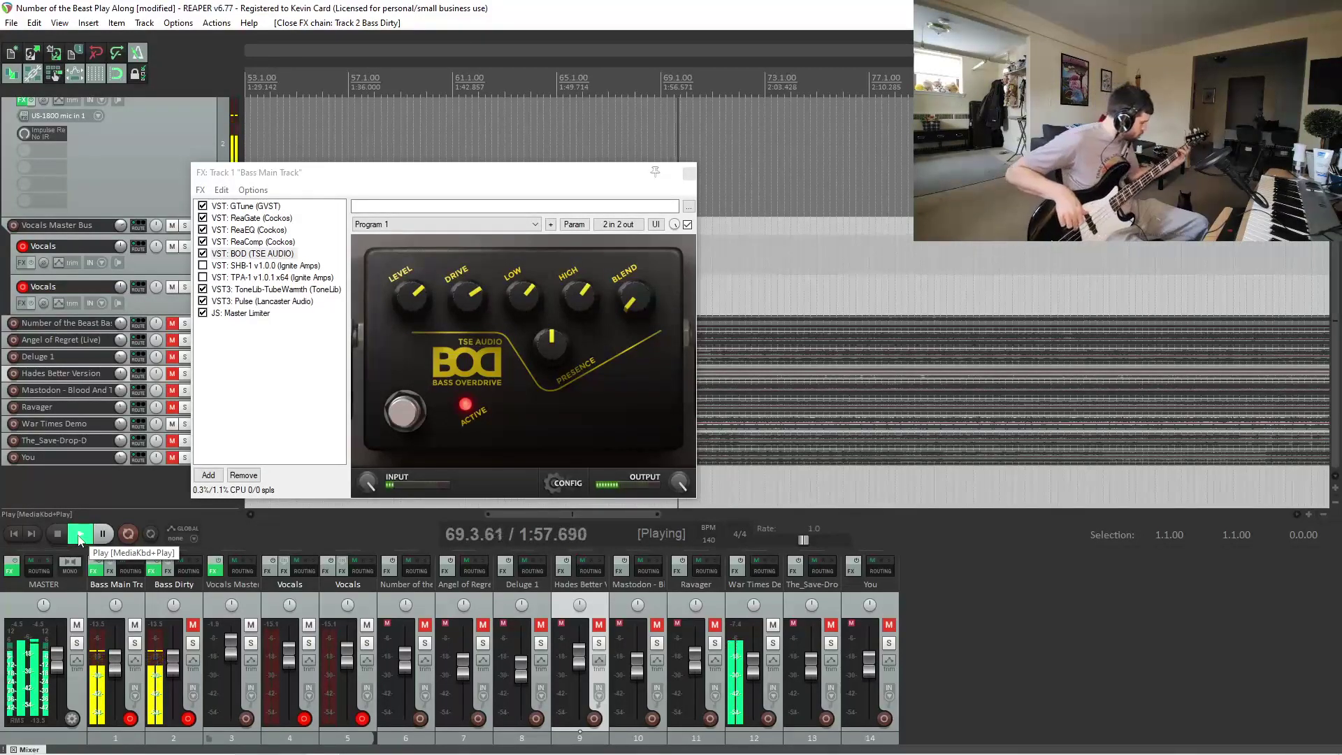
key(space)
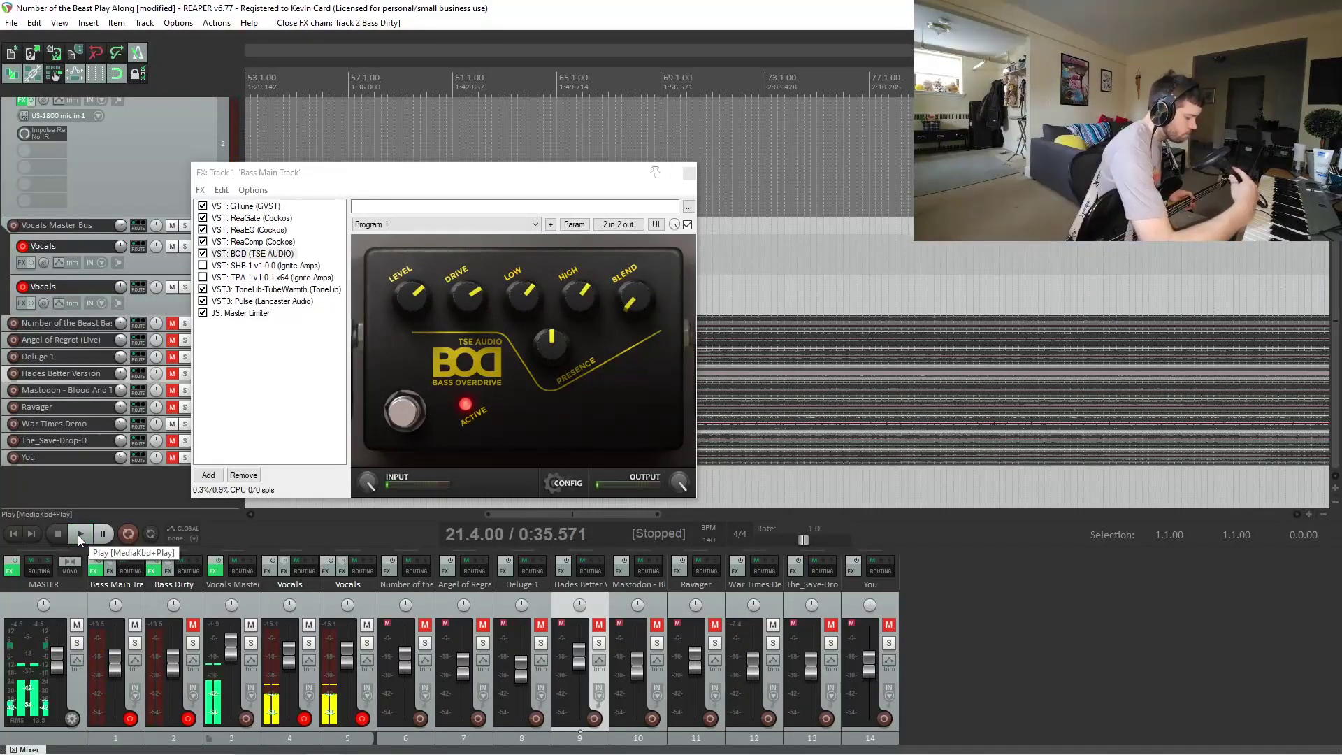